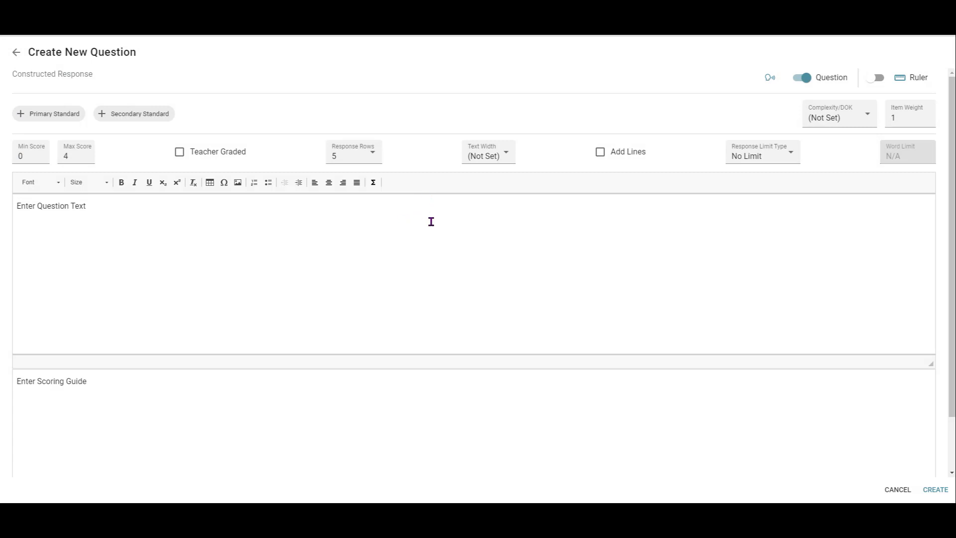
Assign Grade 8 Mathematics standard 8.3(C) [R] as the primary standard and set the question's complexity to DOK2
click(49, 115)
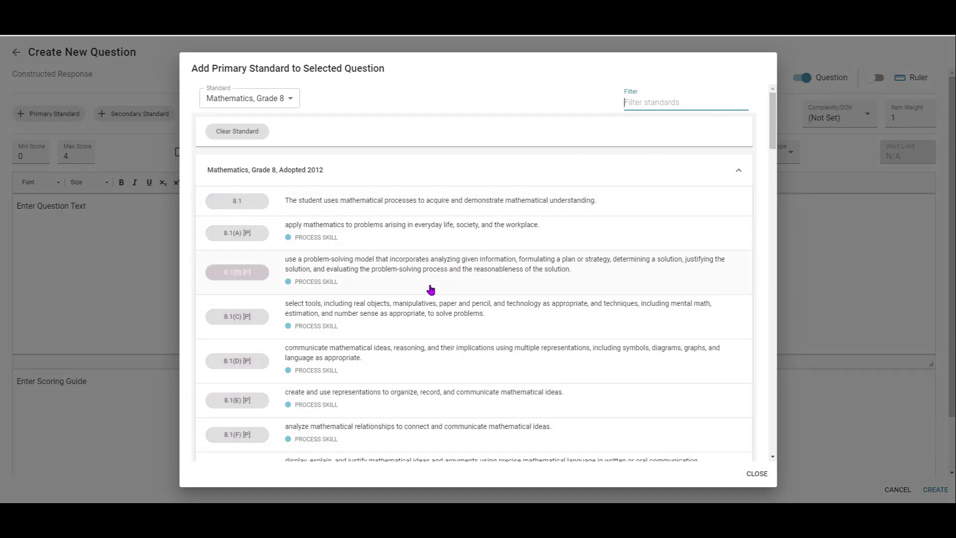
scroll(435, 282, down, 7)
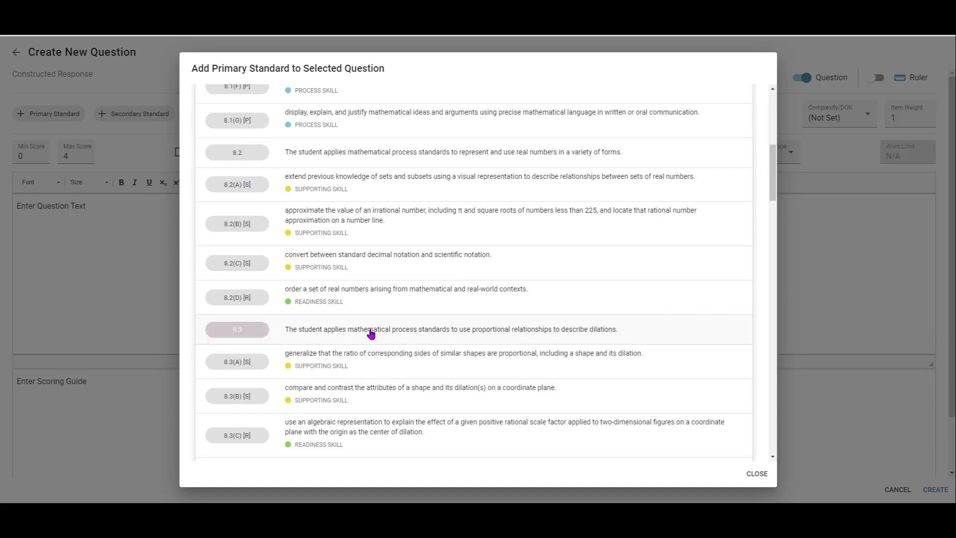
click(238, 436)
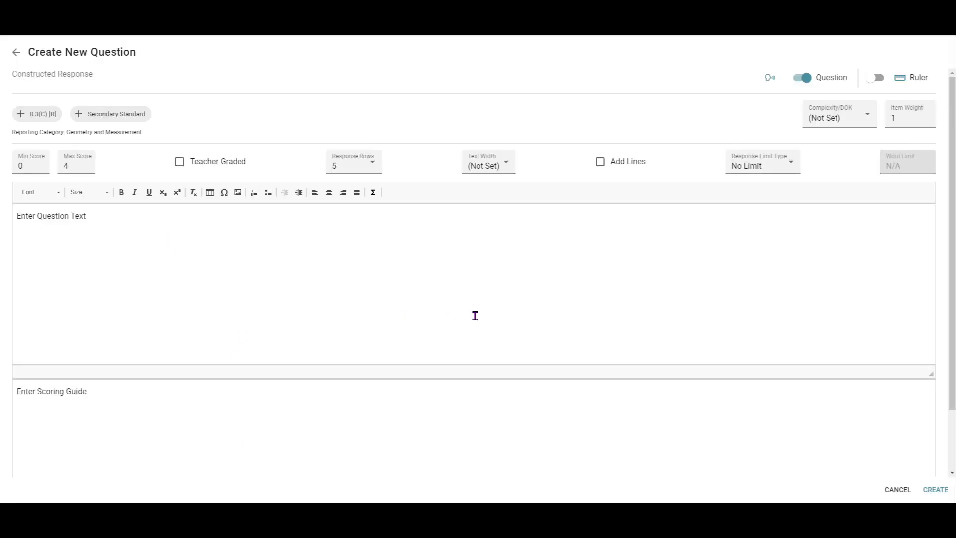
click(852, 121)
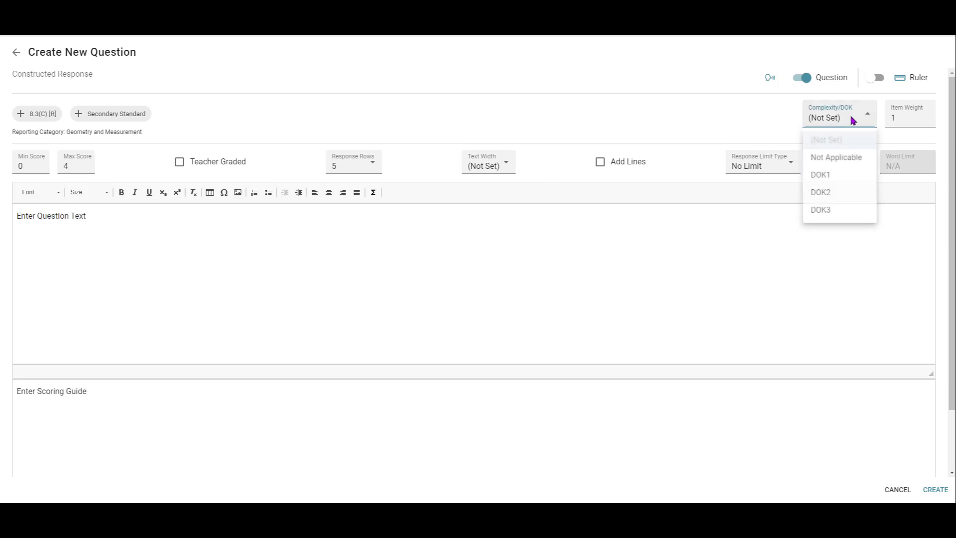
click(831, 196)
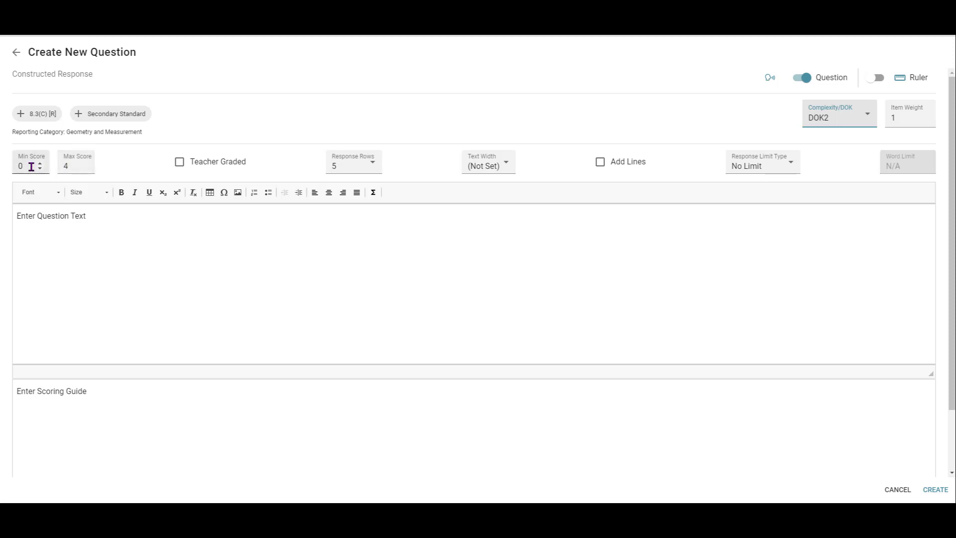
Set the question's maximum score to 2 and its response rows to 10
click(86, 170)
click(85, 170)
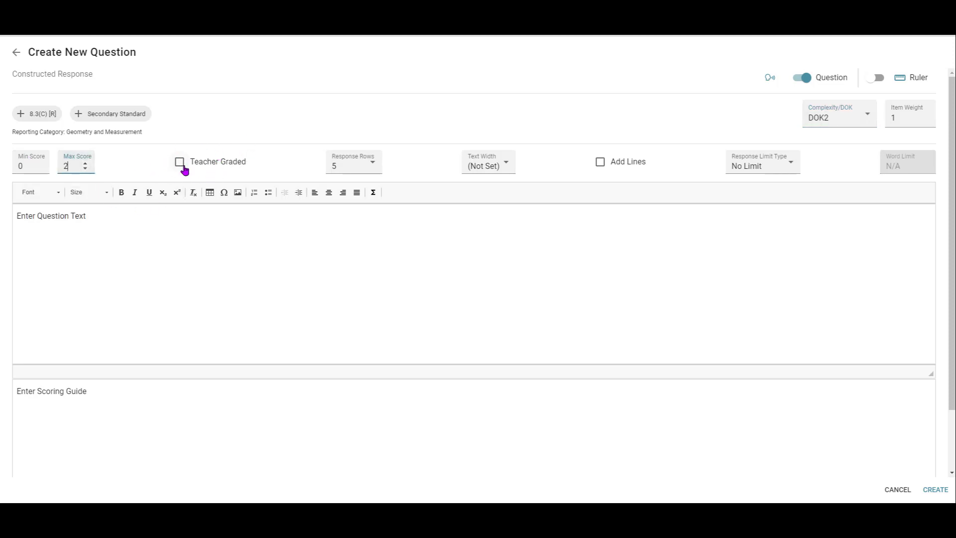
click(371, 170)
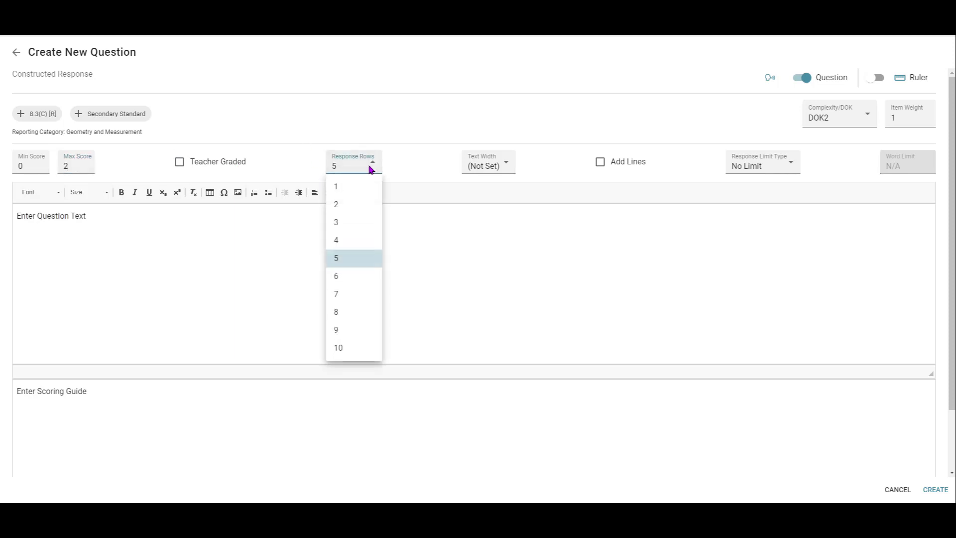
click(351, 351)
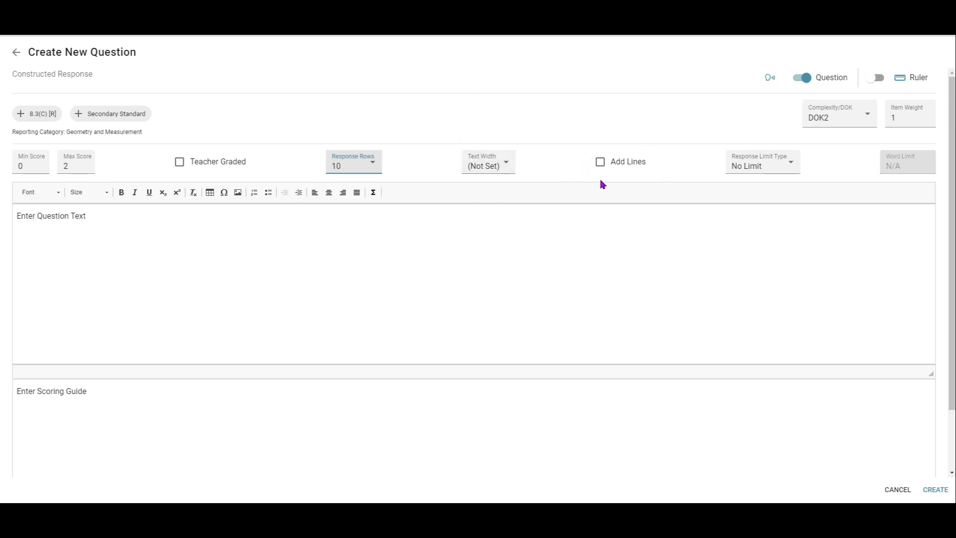
Limit the response by character with a character limit of 475
click(753, 170)
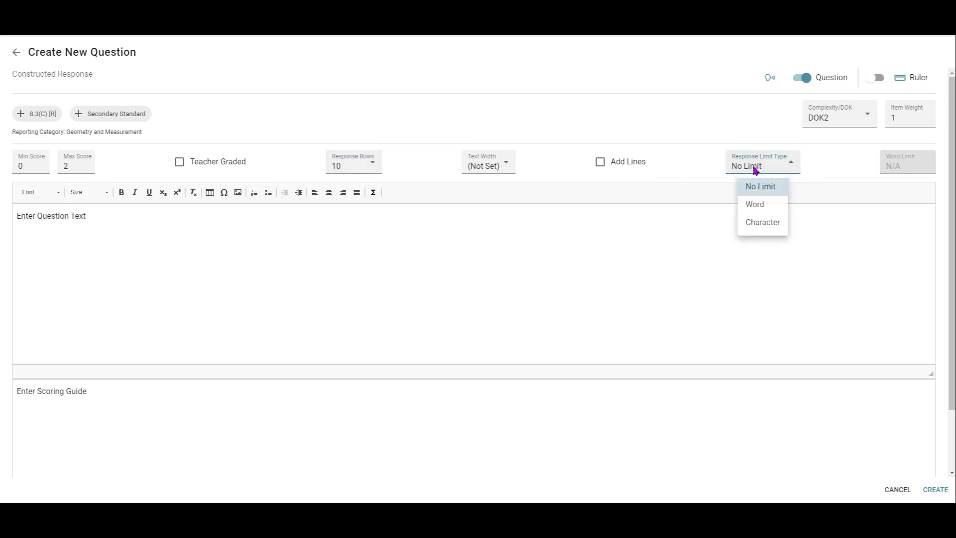
click(757, 223)
double_click(918, 167)
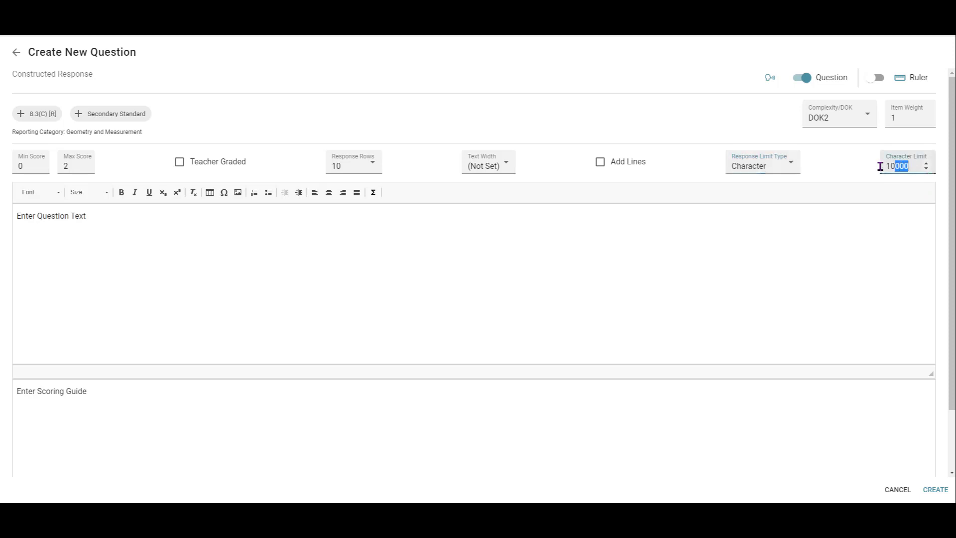
text(475)
Replace the question placeholder with a prompt about a student's 55% on the 2022 3rd Grade Math STAAR test, asking performance level and 2023 growth goal
click(90, 216)
triple_click(90, 216)
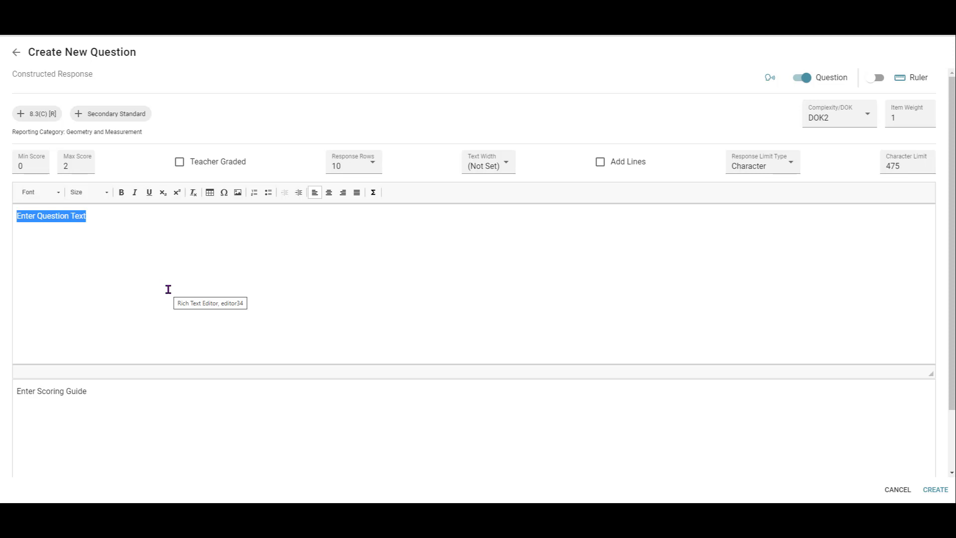
text(In 2022)
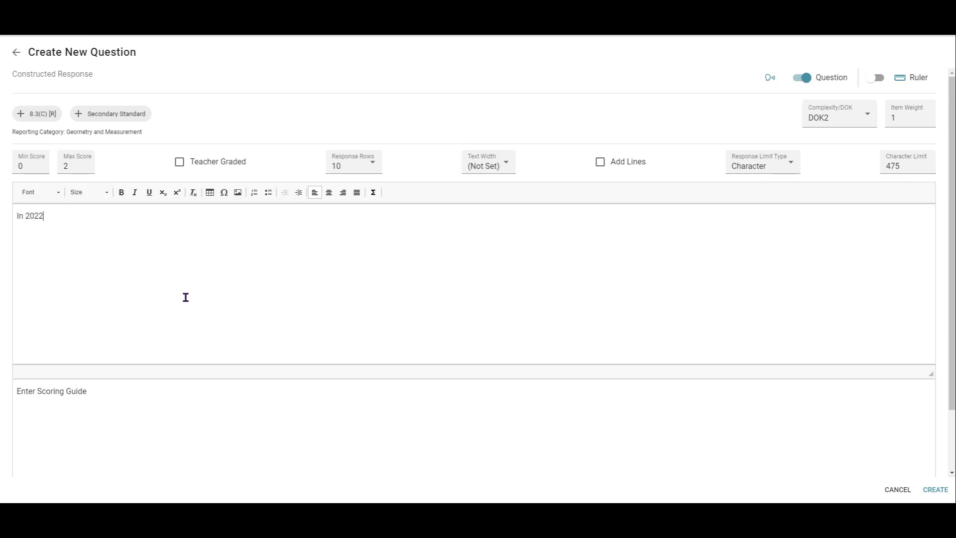
text(, Tyler scored 55% on his 3rd Grade Math STAAR test. Using the chart below, what performance level was Tyler in? And what should be his goal for his 2023 Math STAAR test in order to show growth?)
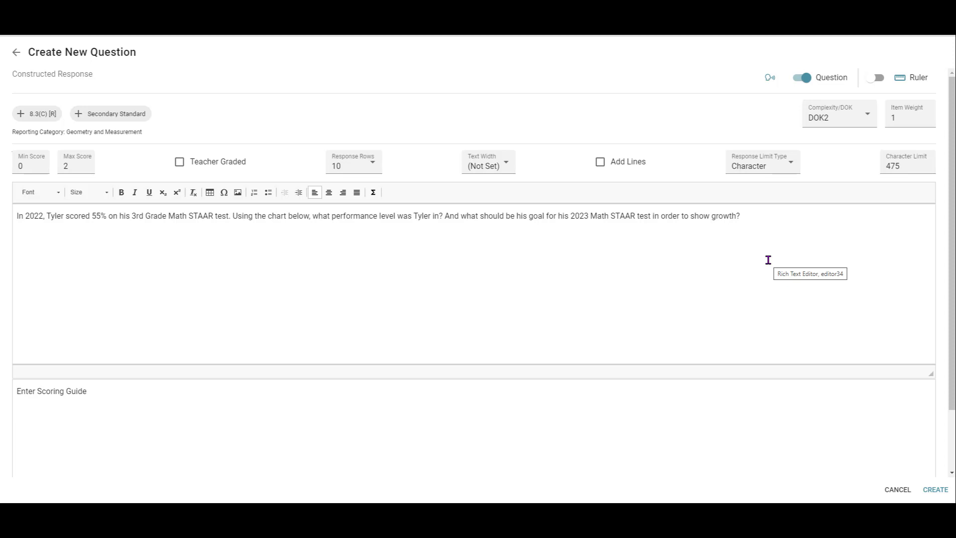
Insert the image of the STAAR performance cut-offs chart on a new line below the question text
click(763, 218)
key(Return)
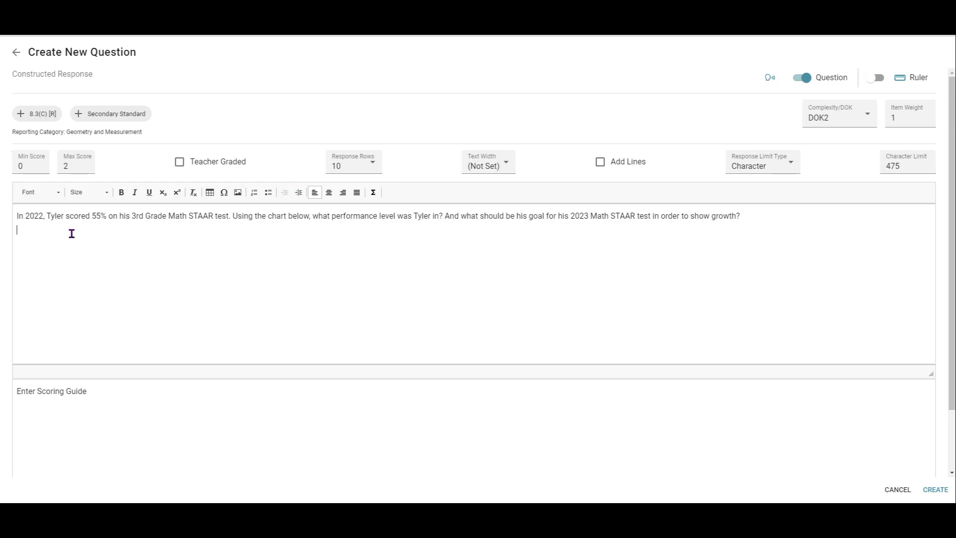
click(238, 193)
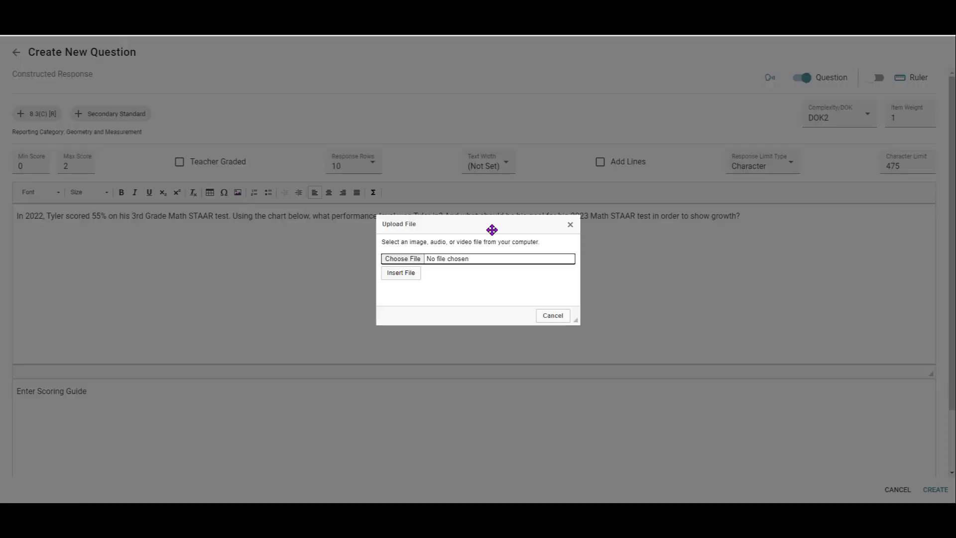
click(570, 225)
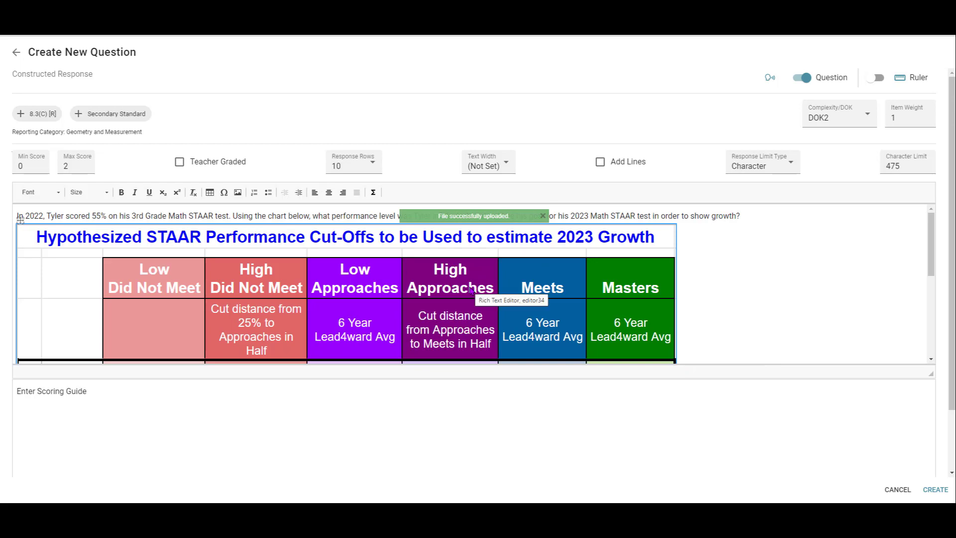
Resize the inserted chart image to a width of 500 in its image properties
double_click(437, 297)
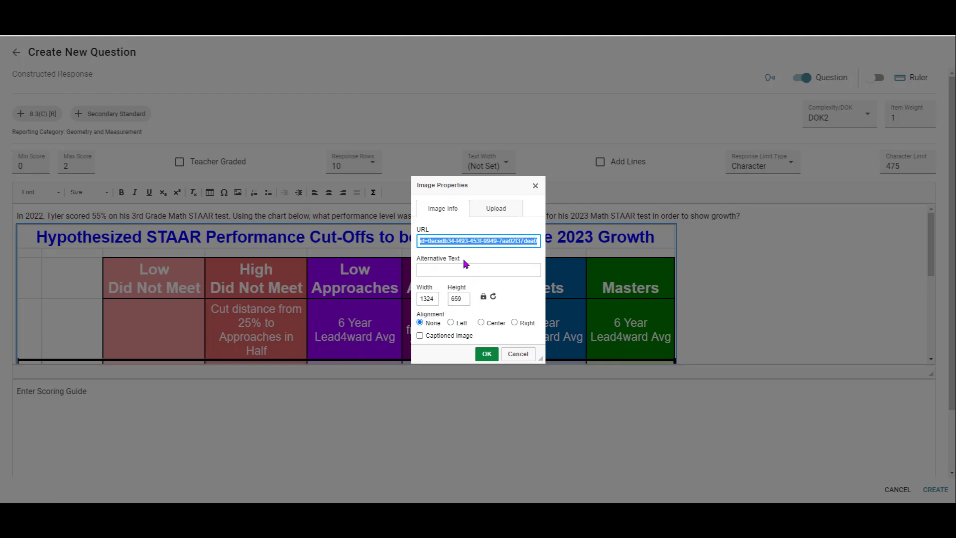
click(464, 271)
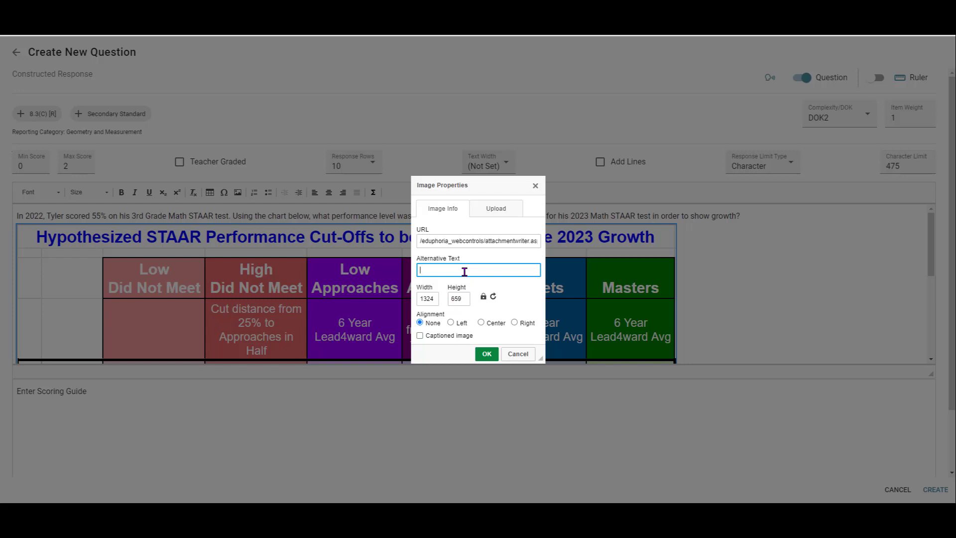
double_click(434, 299)
text(500)
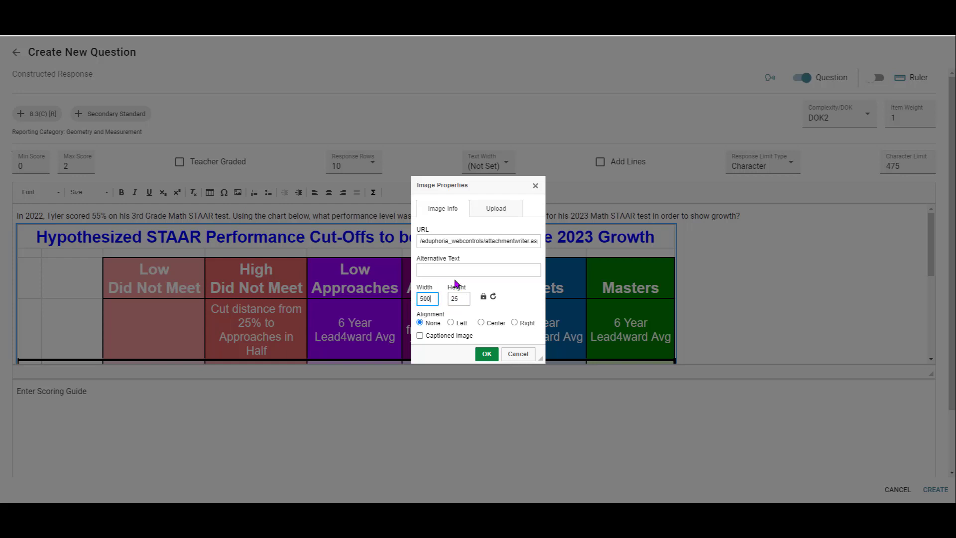
click(487, 354)
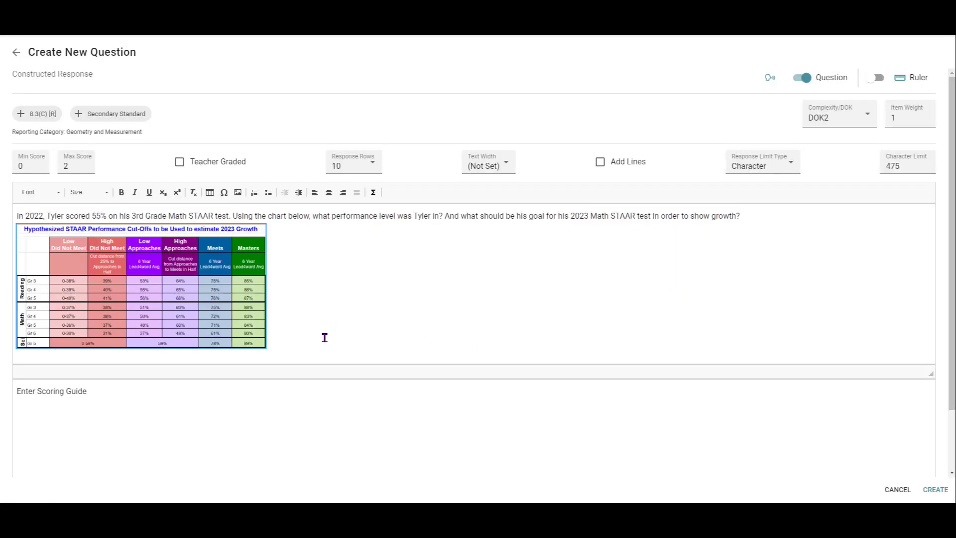
click(292, 332)
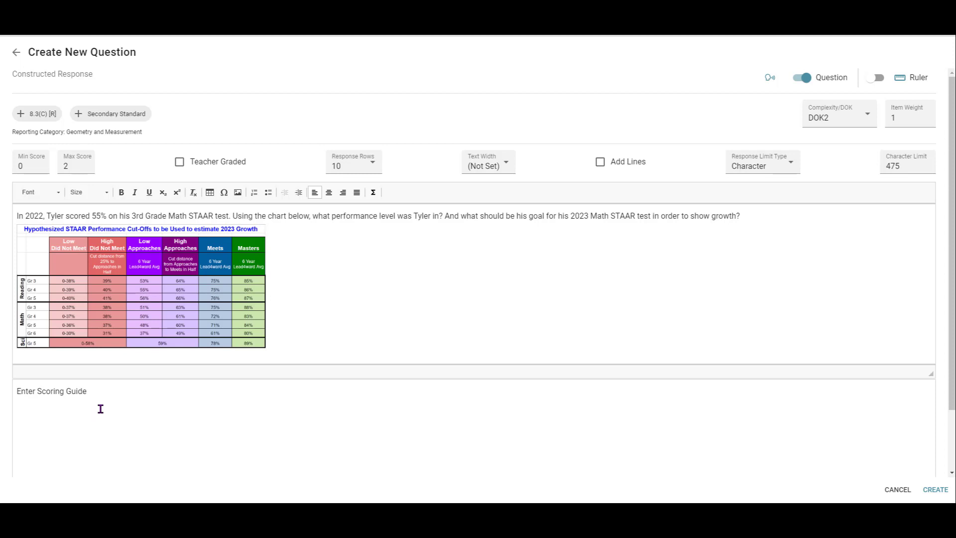
Write the scoring guide: 0 for not answering the prompt, 1 for stating only the 2022 performance level, 2 for accurately answering all parts
drag(95, 392, 13, 392)
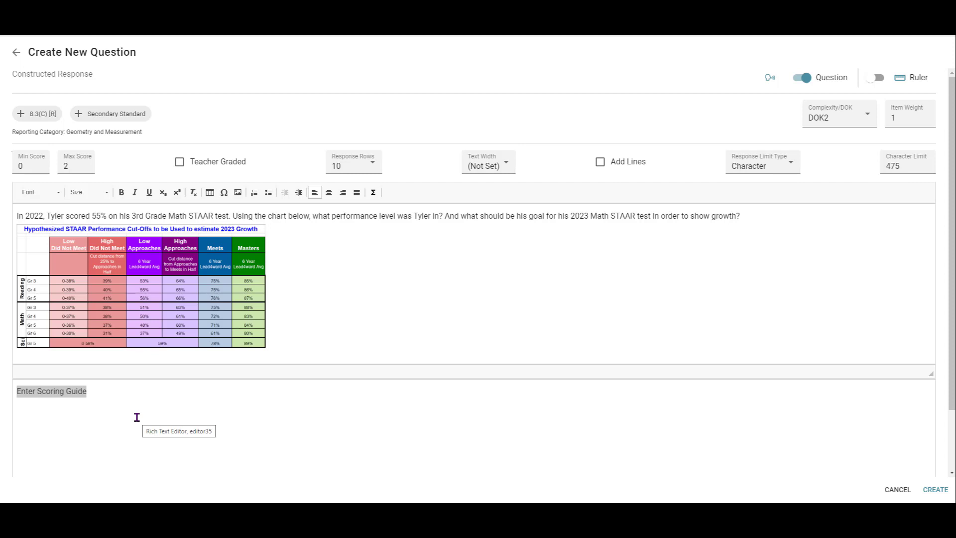
drag(96, 390, 11, 390)
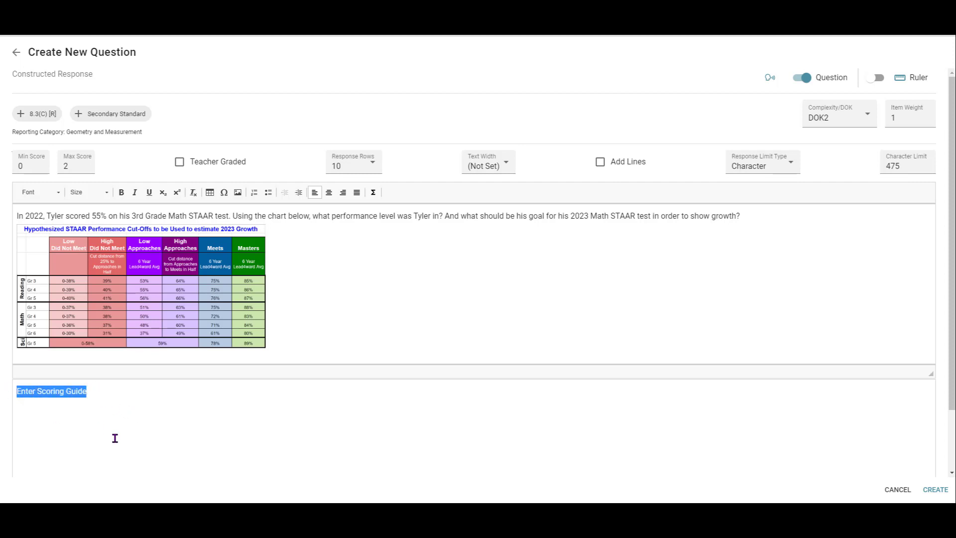
text(0 -)
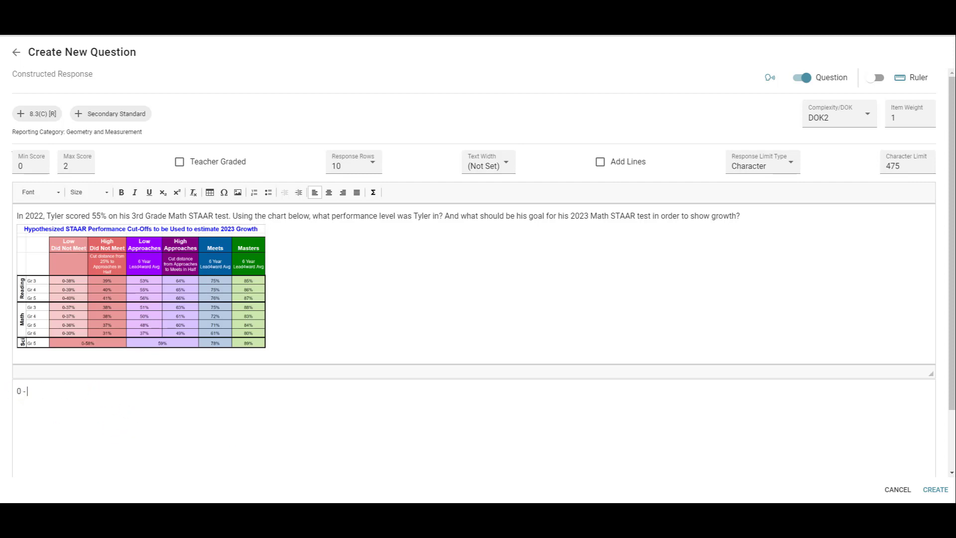
text(was not able to answer the prompt 1 - could state Tyler's 2022 performance level, but not accurately state how to show growth in 2023 2 - was able to accurately answer all parts of the prompt)
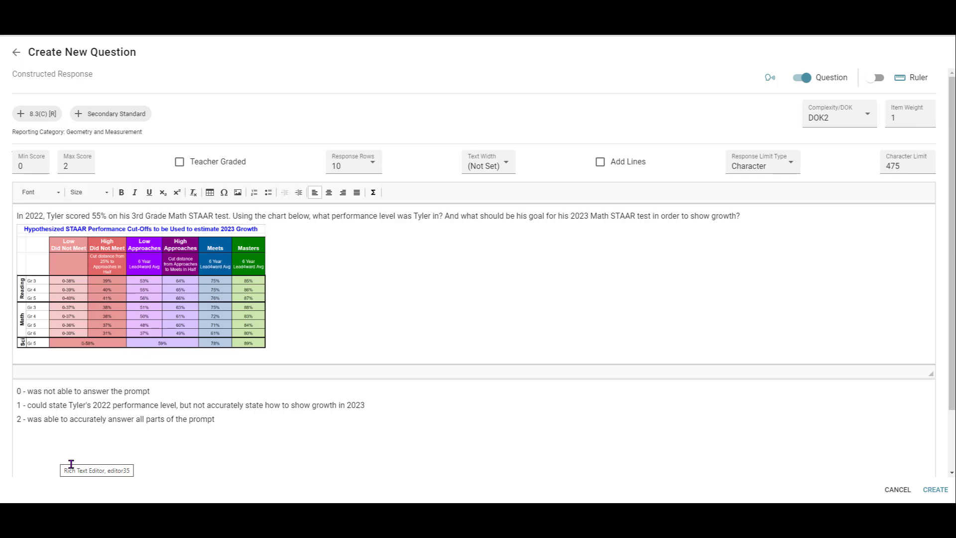
Copy the scoring guide lines into the question text below the chart under the heading "Rubric:", and create the question
drag(234, 418, 15, 391)
key(ctrl+c)
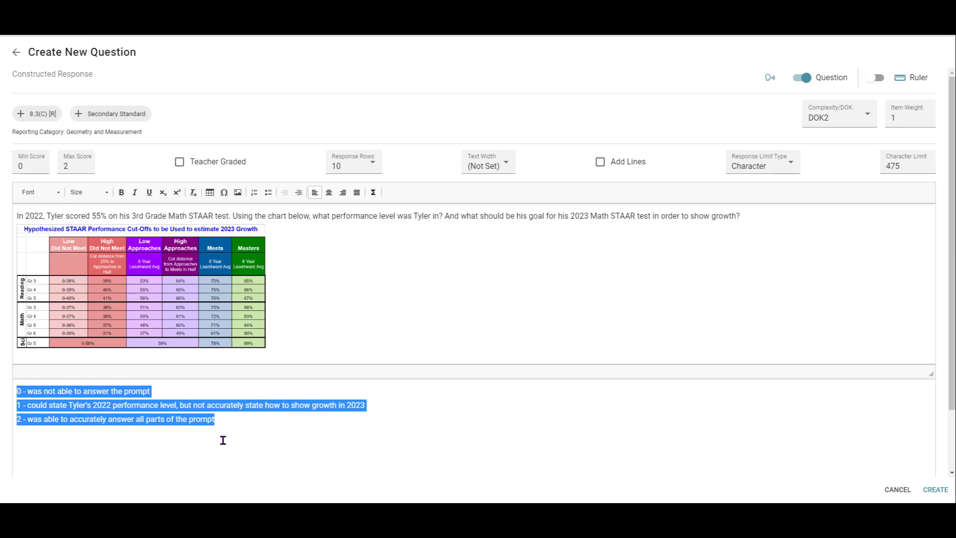
click(239, 353)
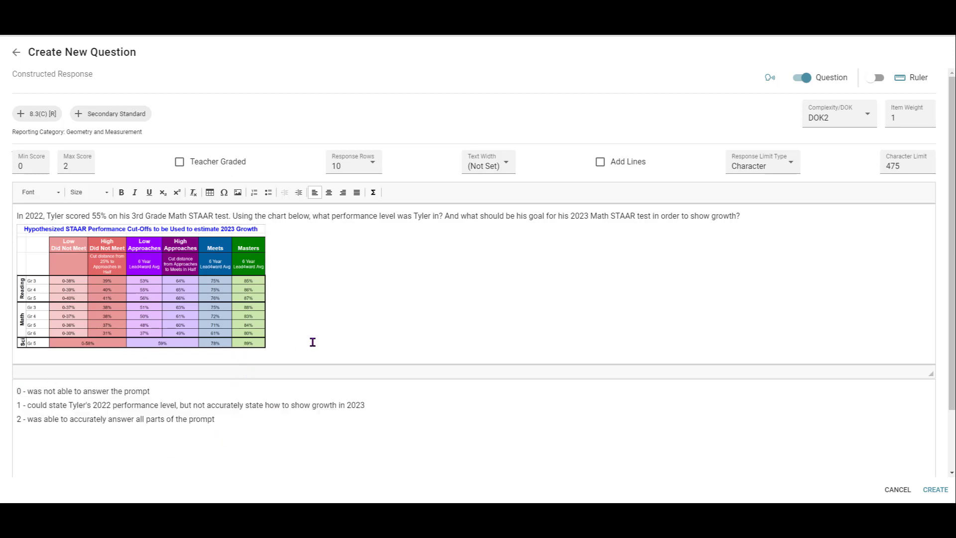
key(Return)
key(Return)
text(Rubric:)
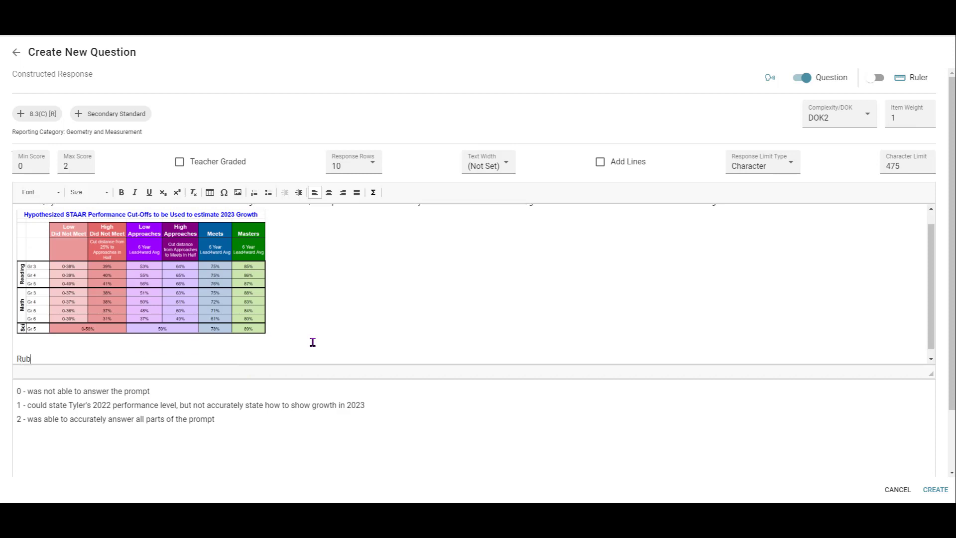
key(Return)
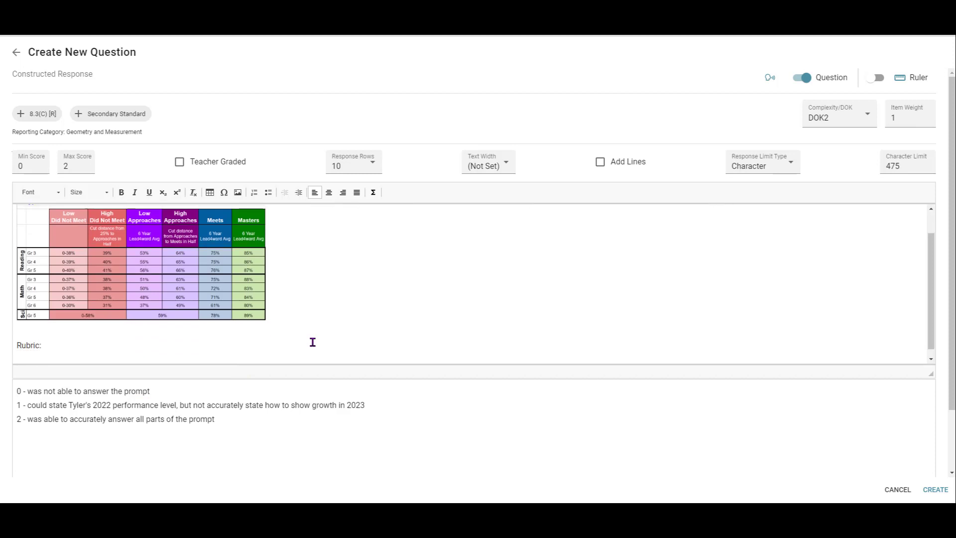
key(ctrl+v)
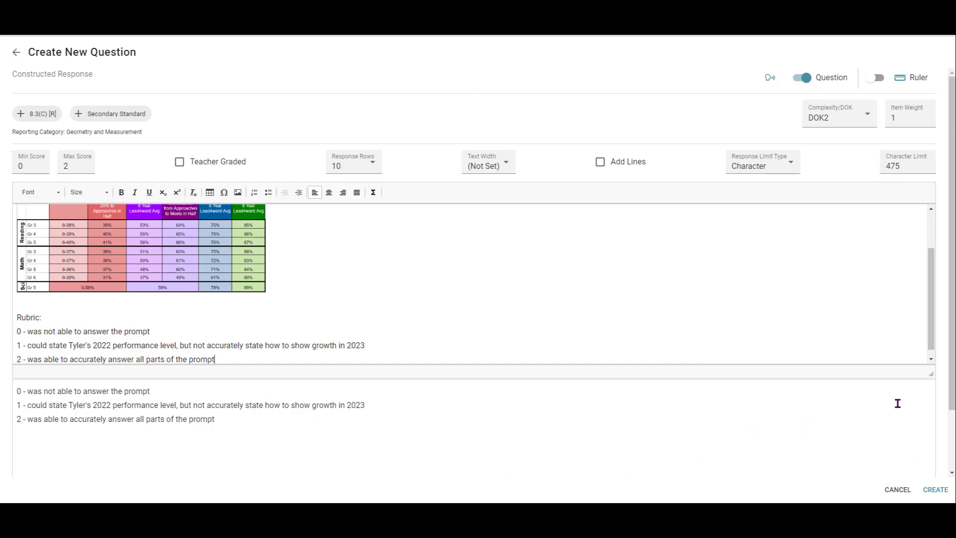
click(935, 491)
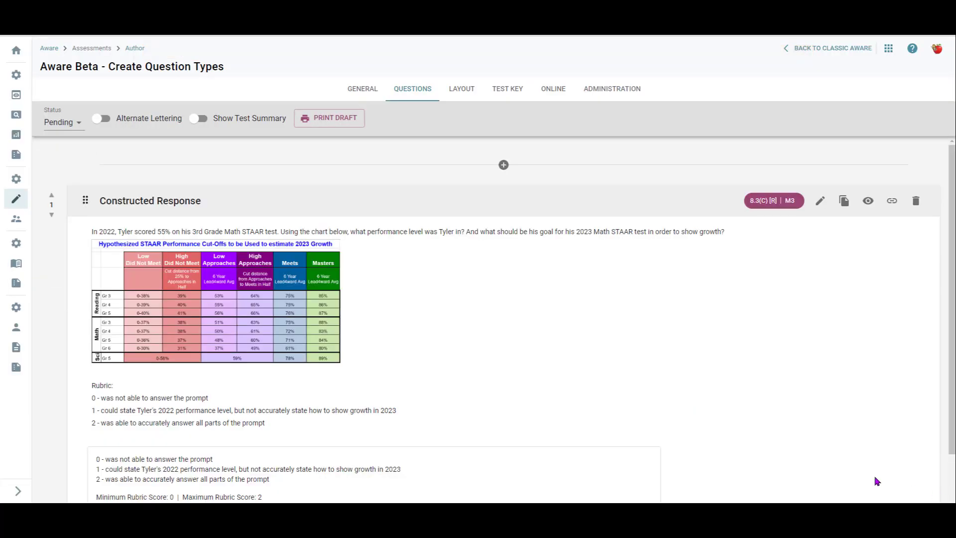
Preview the constructed response question as an online test, examining its rubric and the student response box
click(868, 203)
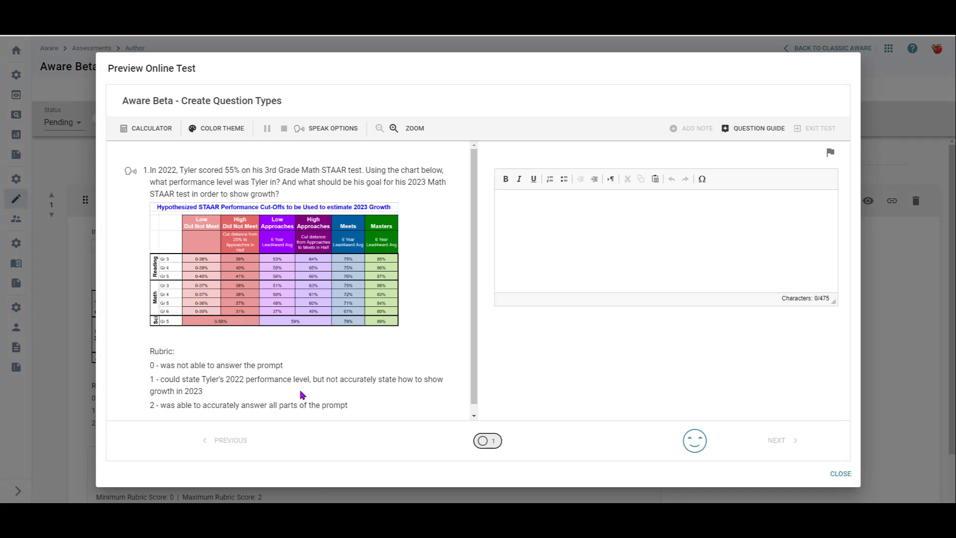
drag(149, 351, 350, 410)
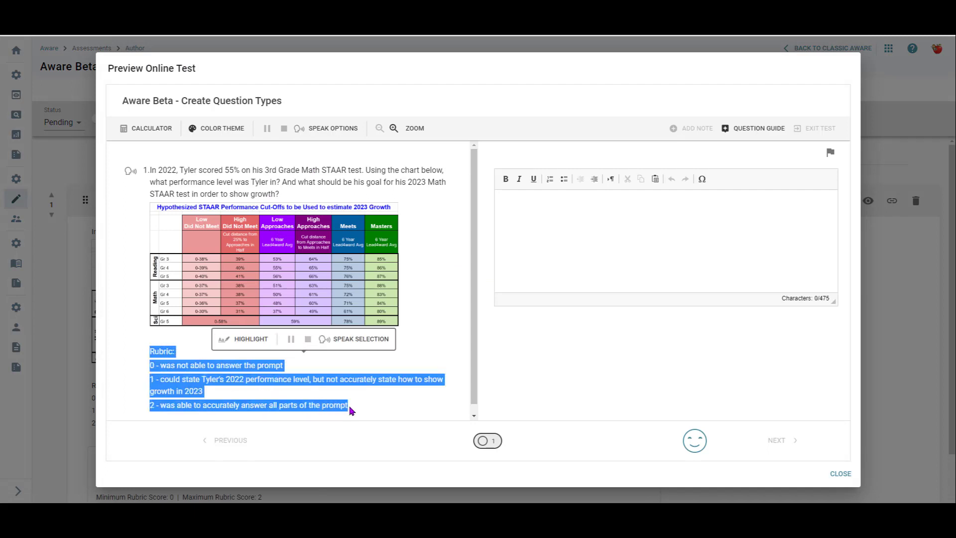
click(374, 409)
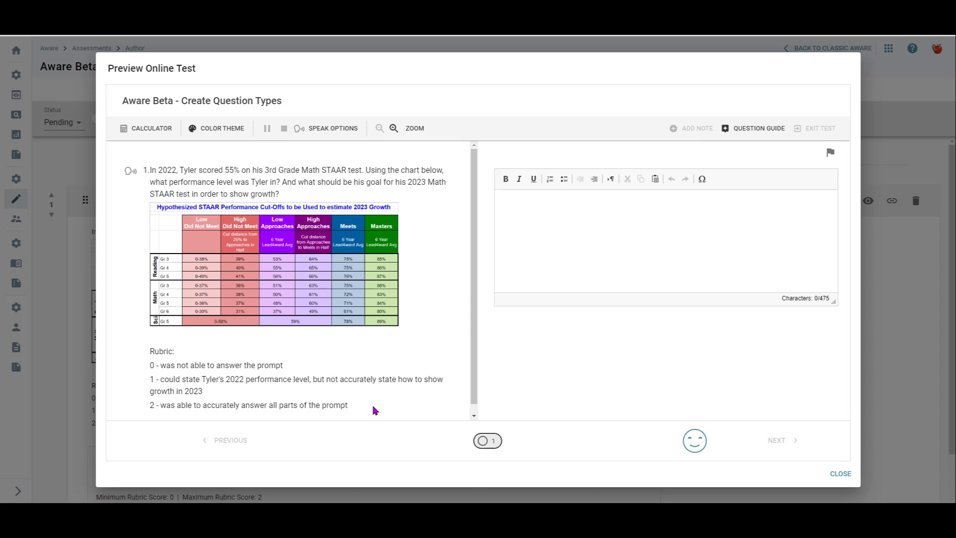
click(612, 214)
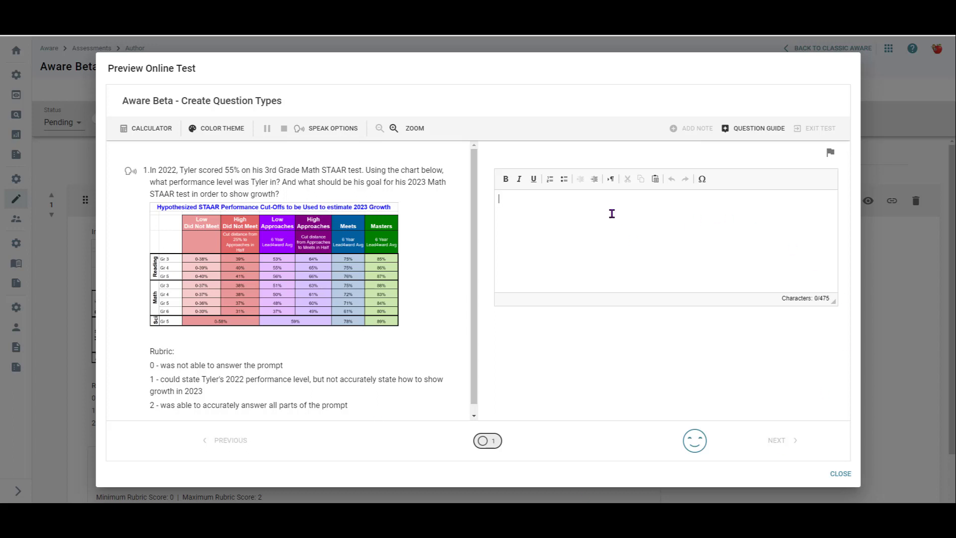